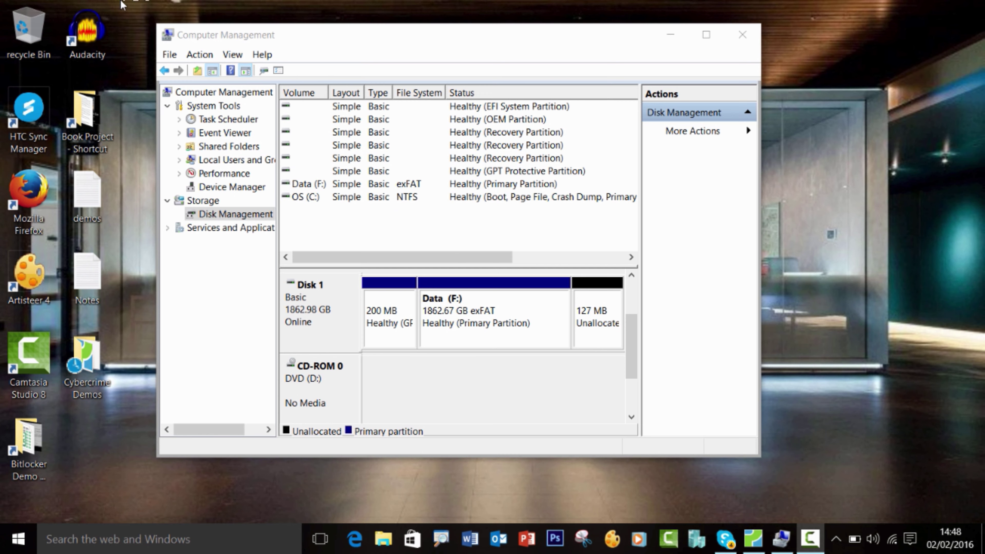
- Attach the virtual hard disk BitLocker-ToGo from the Bitlocker Demo\Capture files\Converted VHD folder in Documents, without making it read-only
left_click(198, 54)
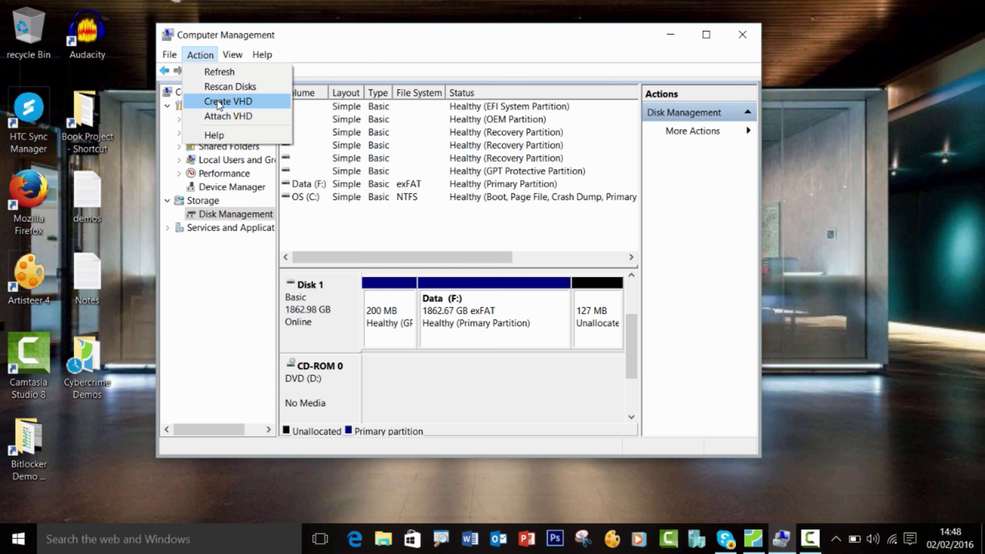
left_click(223, 118)
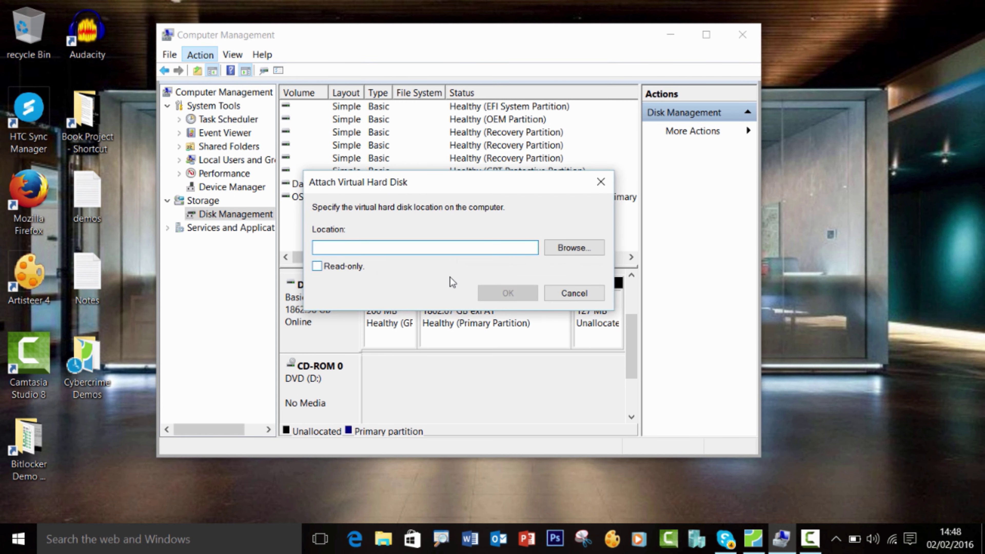
left_click(573, 248)
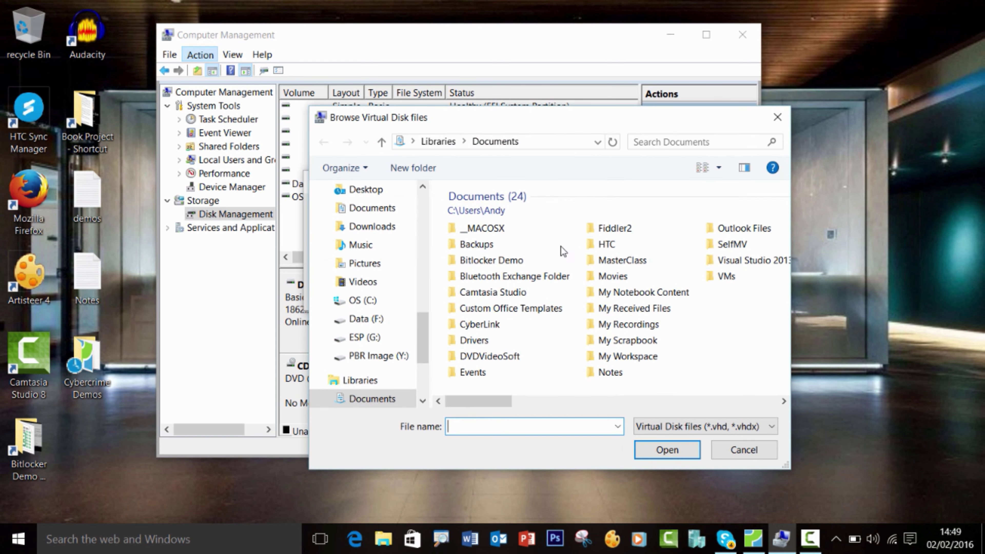
double_click(481, 261)
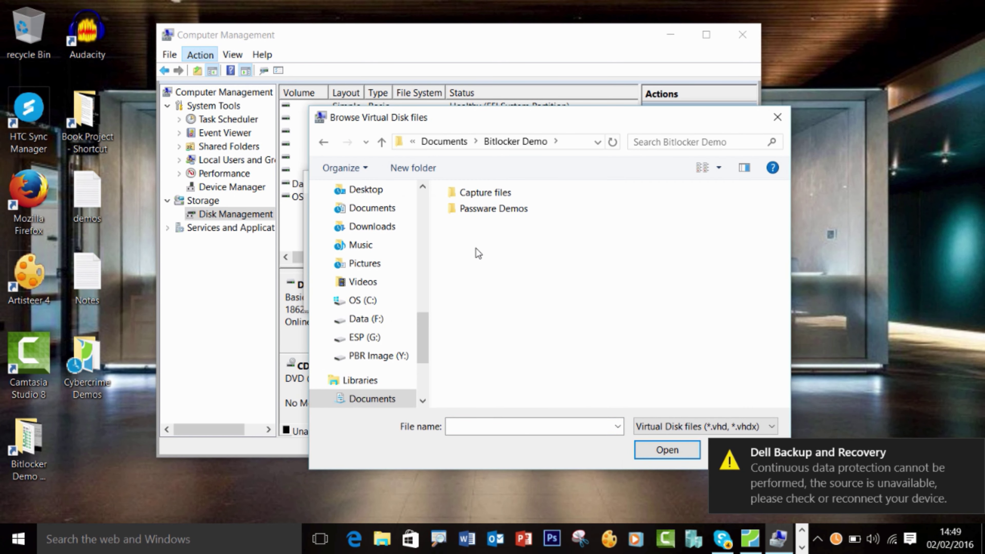
double_click(479, 194)
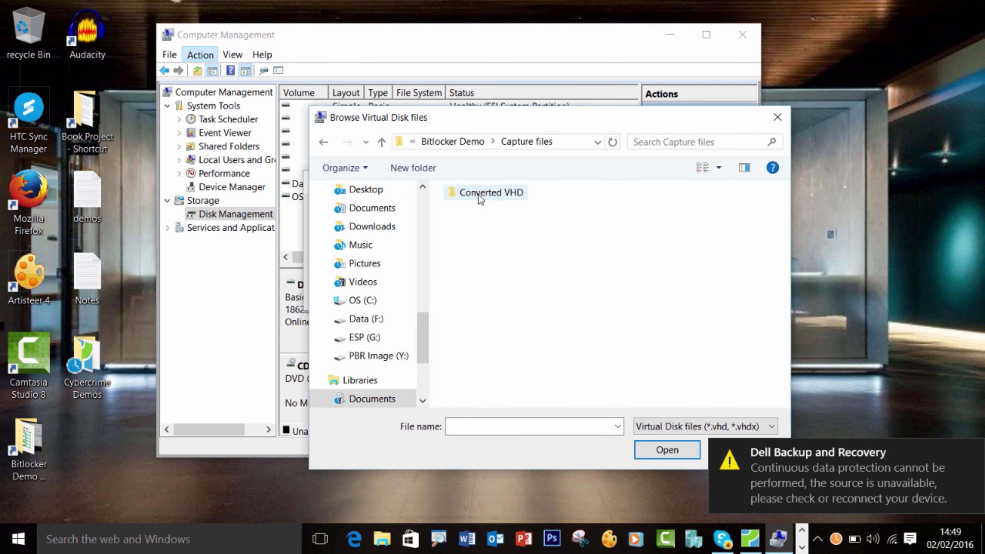
double_click(478, 194)
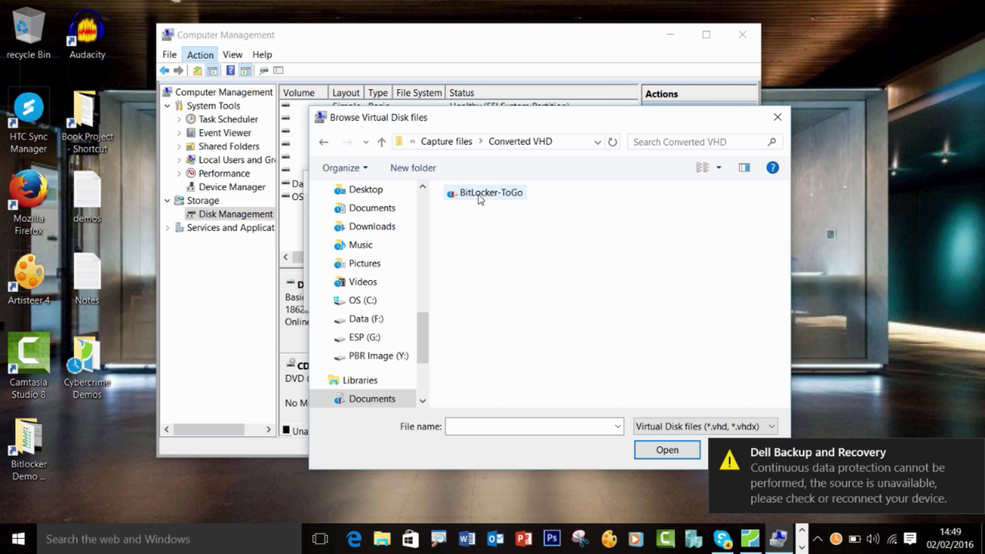
left_click(481, 197)
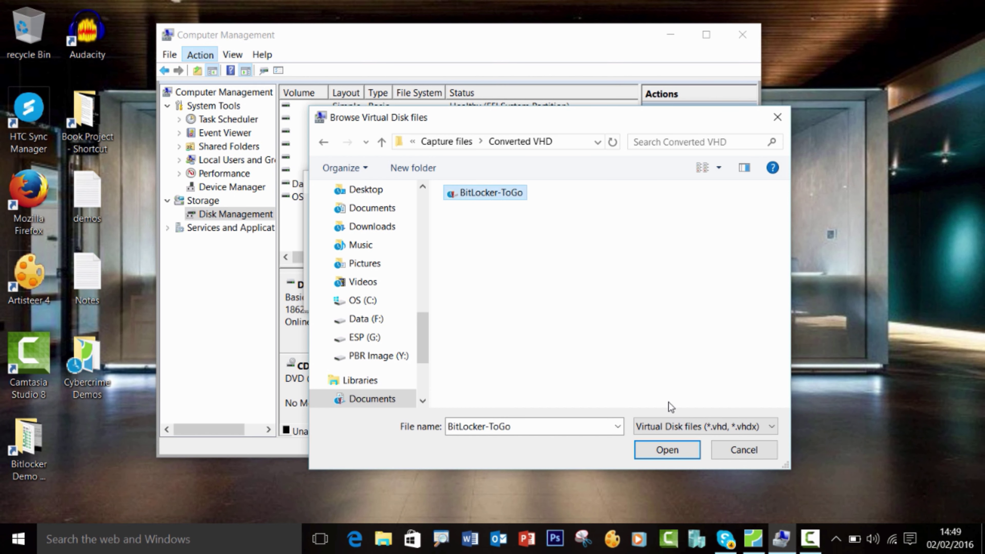
left_click(670, 453)
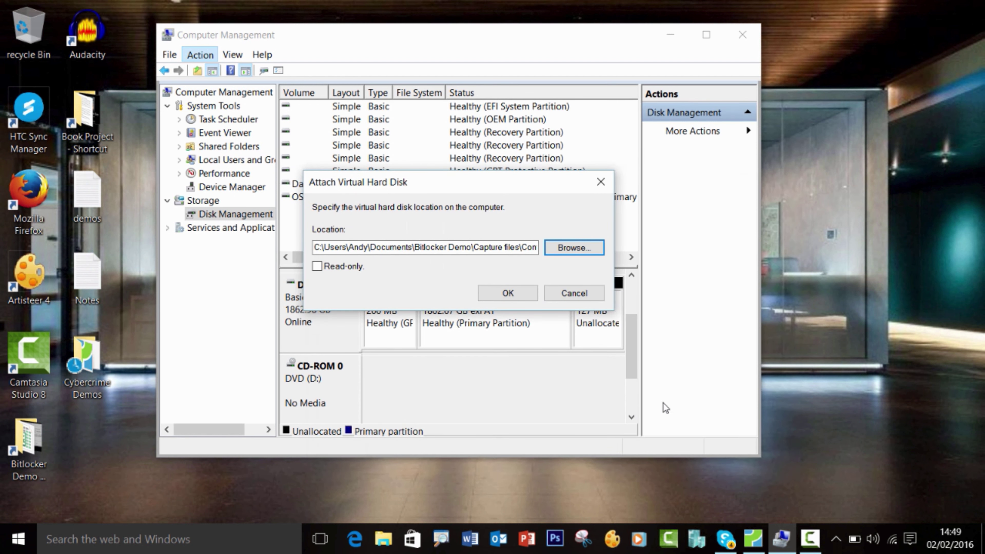
left_click(522, 290)
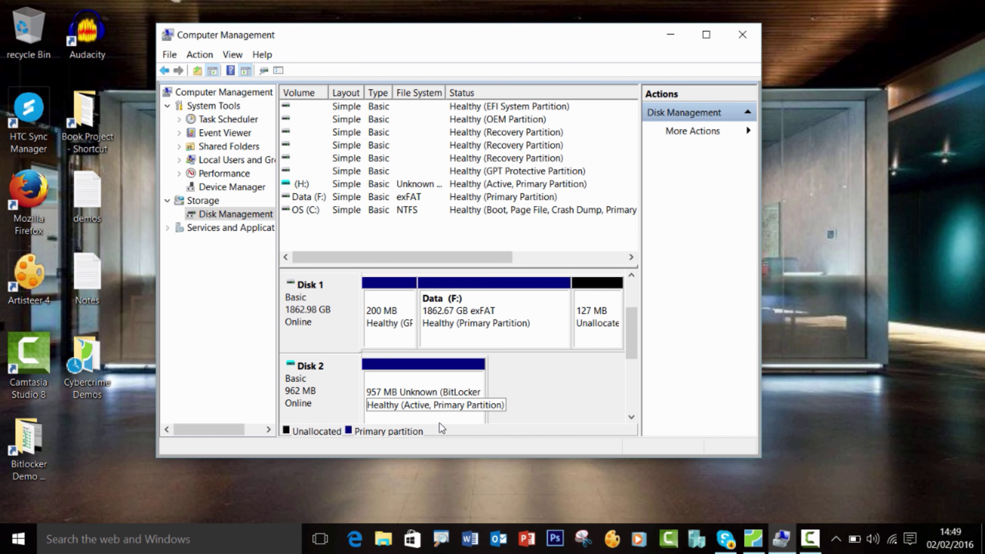
- Switch to File Explorer, try to open Local Disk (H:) under This PC, and close the window without unlocking the drive
key("super+e")
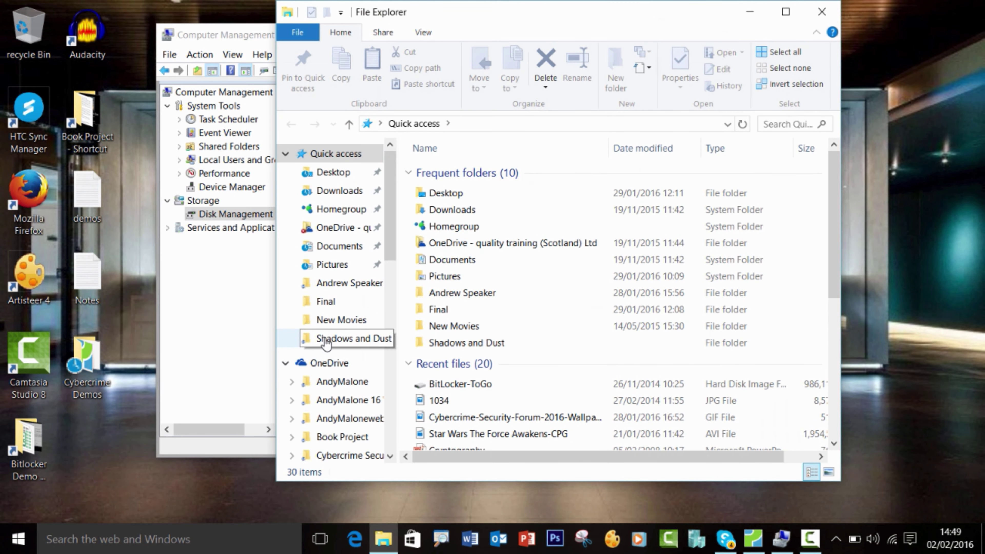
left_click(285, 363)
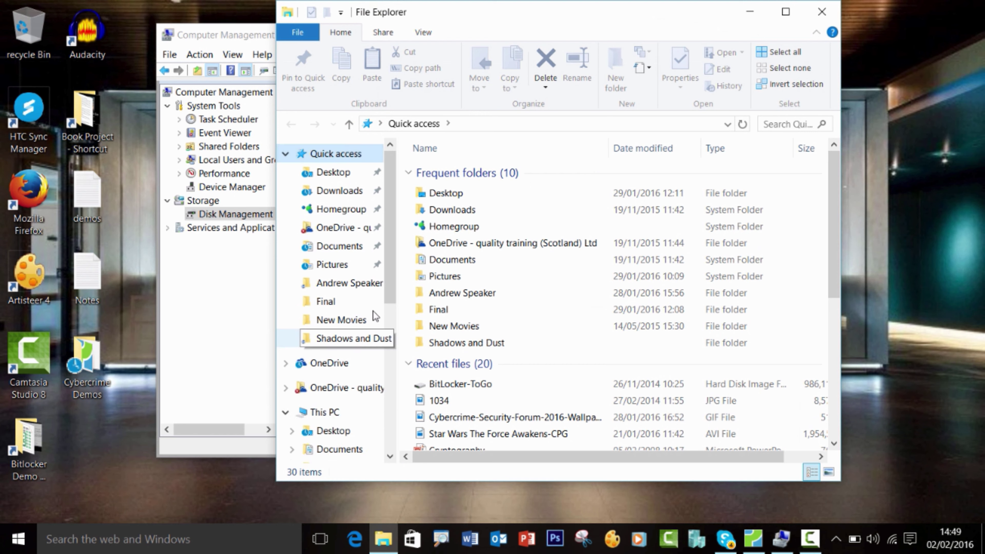
left_click_drag(388, 278, 390, 380)
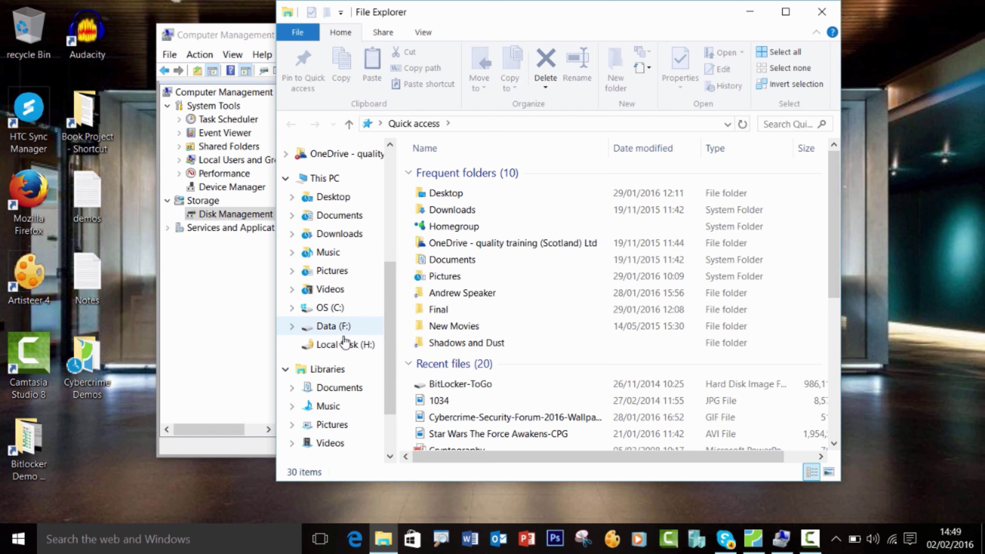
left_click(345, 346)
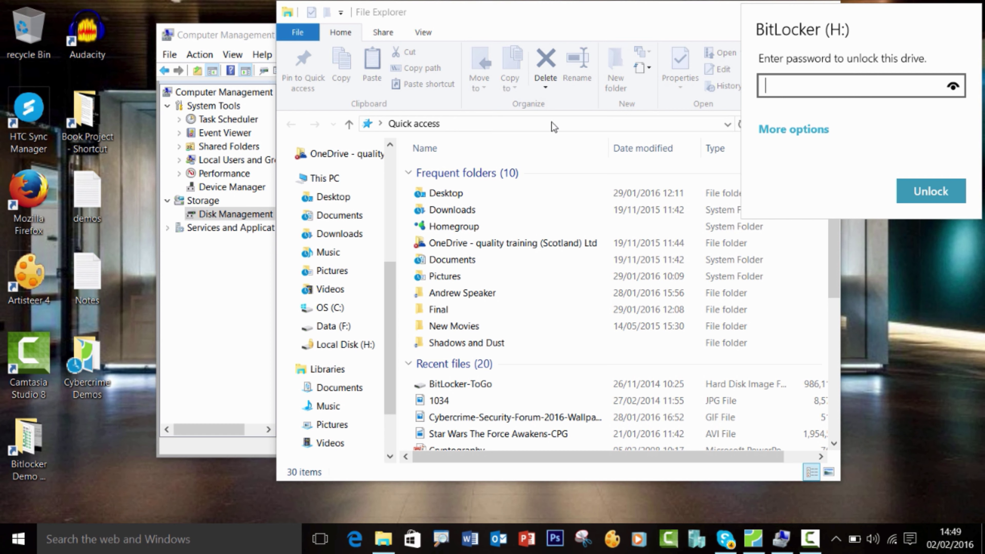
left_click(287, 13)
left_click(287, 13)
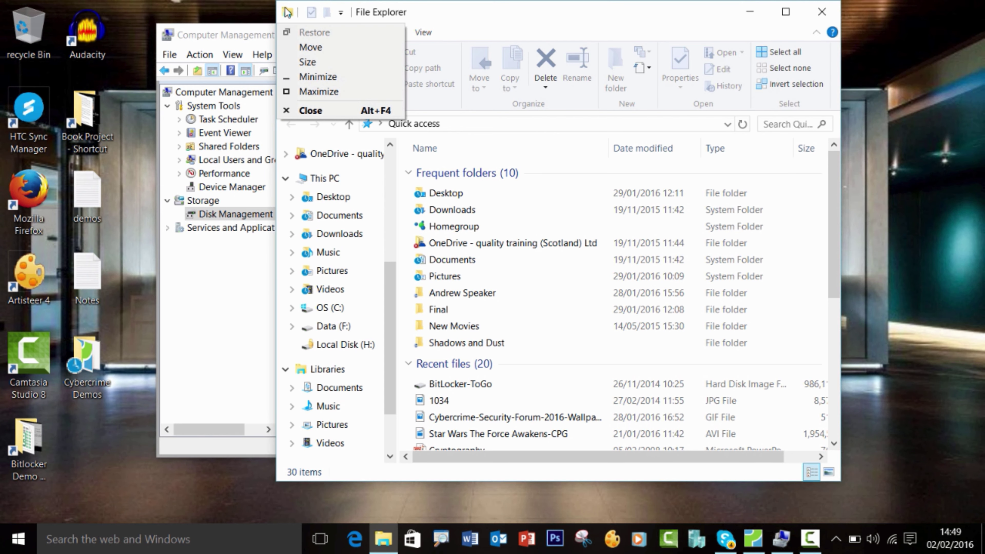
left_click(310, 113)
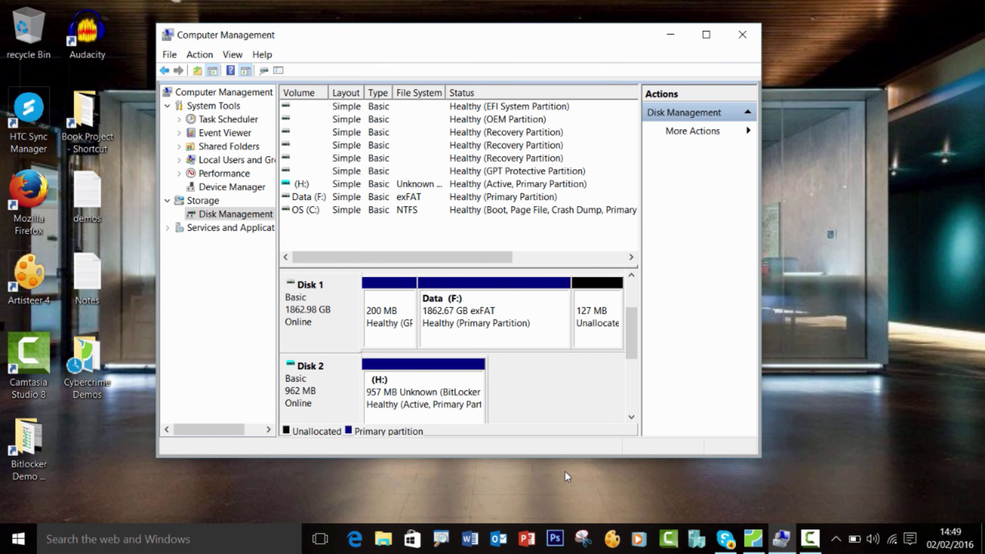
- Switch to Passware Password Recovery Kit Forensic and open the Full Disk Encryption recovery options
left_click(753, 540)
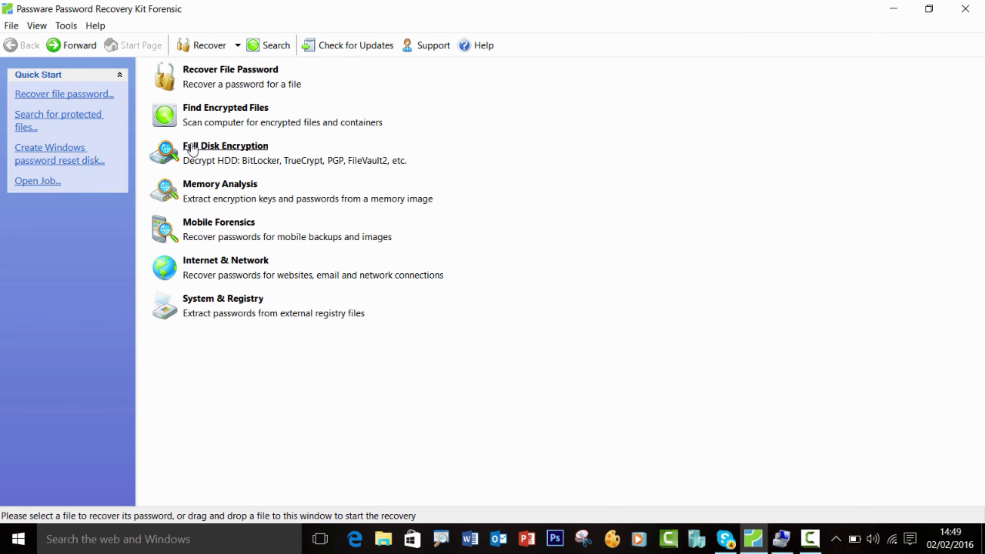
left_click(216, 150)
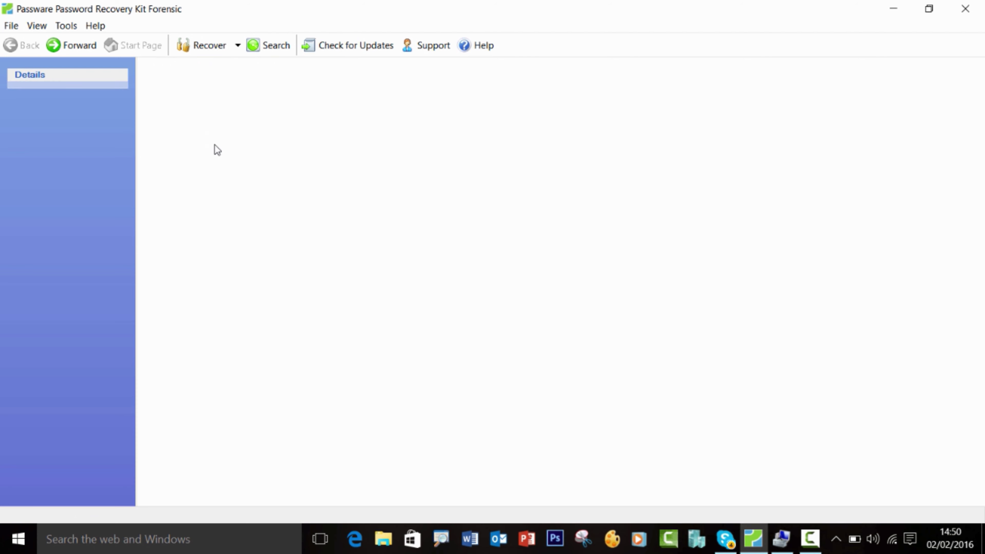
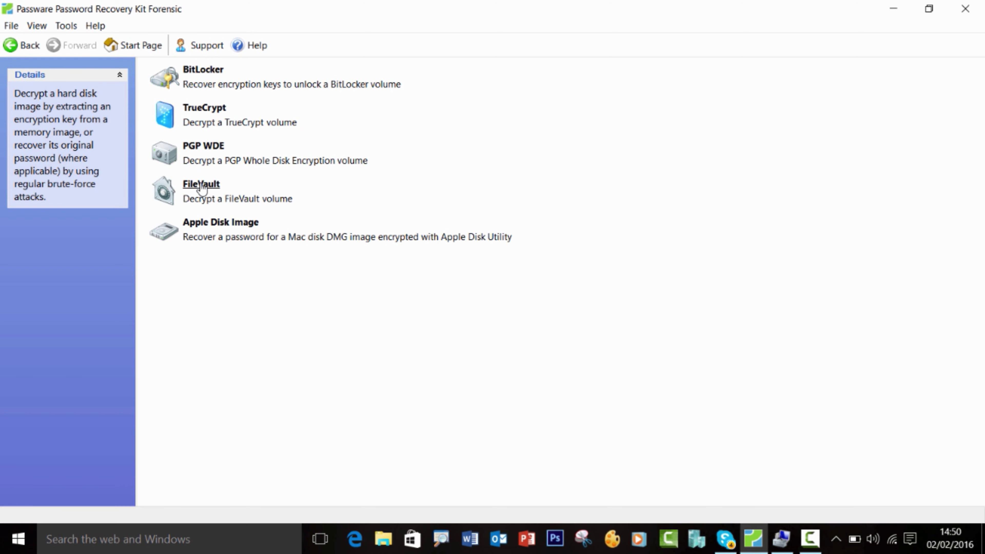
- Set up BitLocker key recovery with BitLocker-ToGo.dd as the encrypted volume image and BitLocker-ToGo-memory.bin as the physical memory image, both from Capture files
left_click(196, 69)
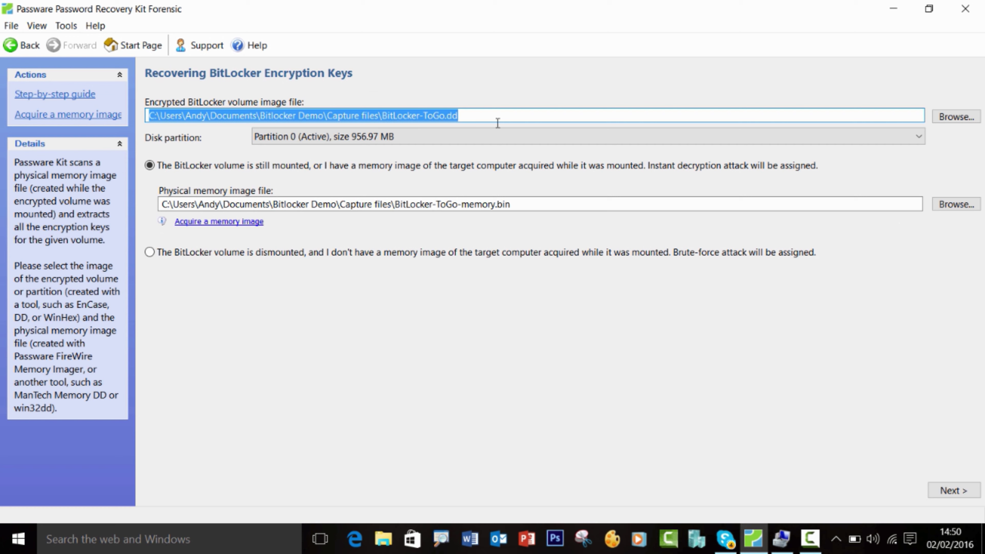
left_click(956, 115)
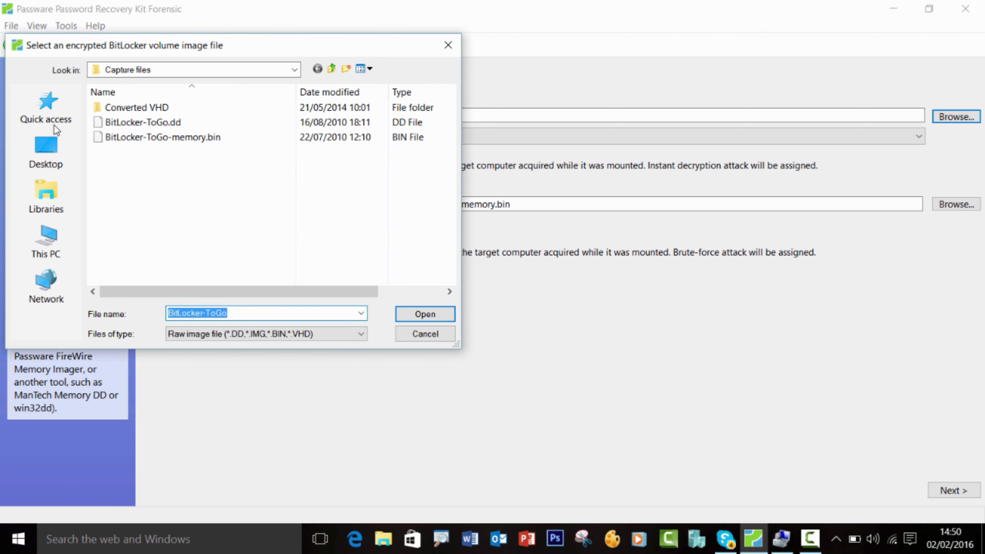
left_click(143, 125)
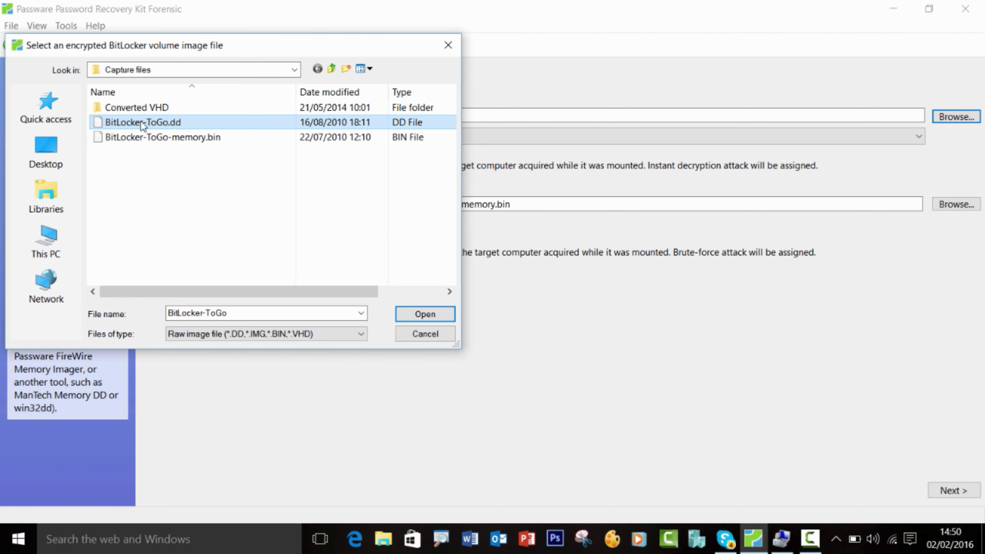
left_click(419, 319)
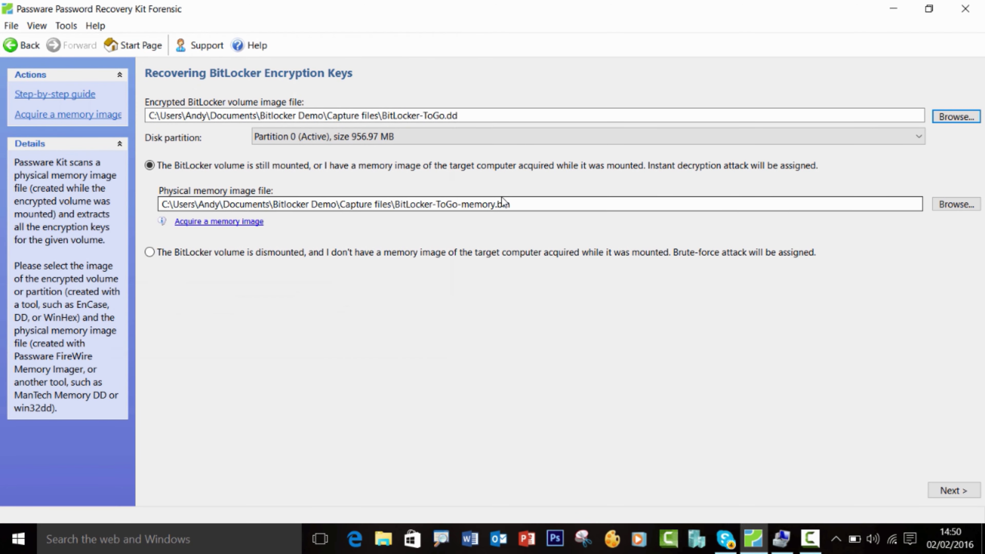
left_click(952, 205)
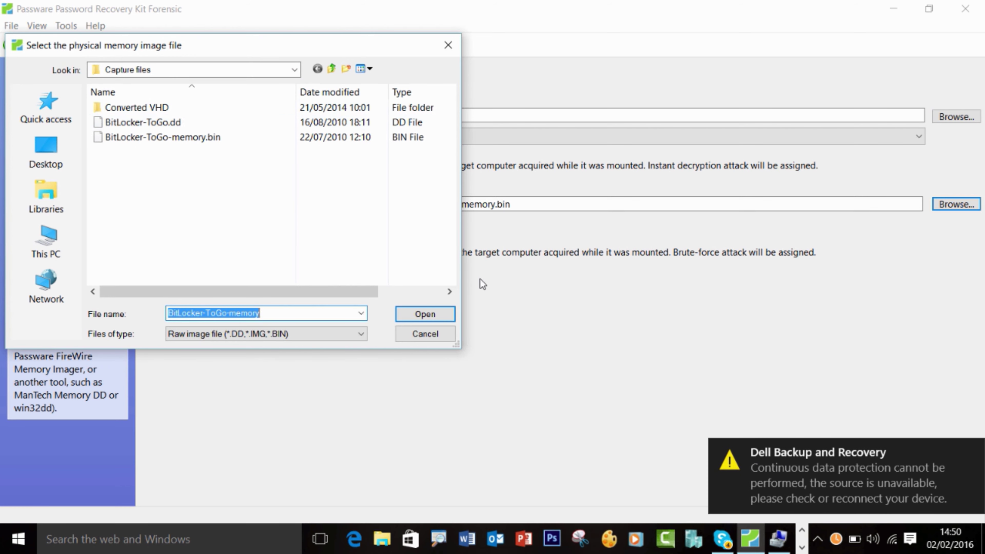
left_click(442, 314)
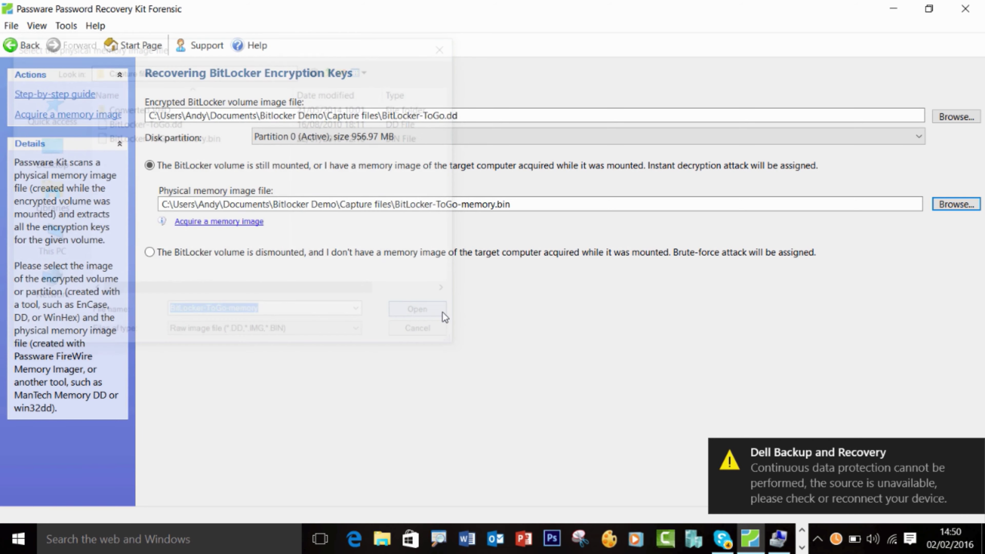
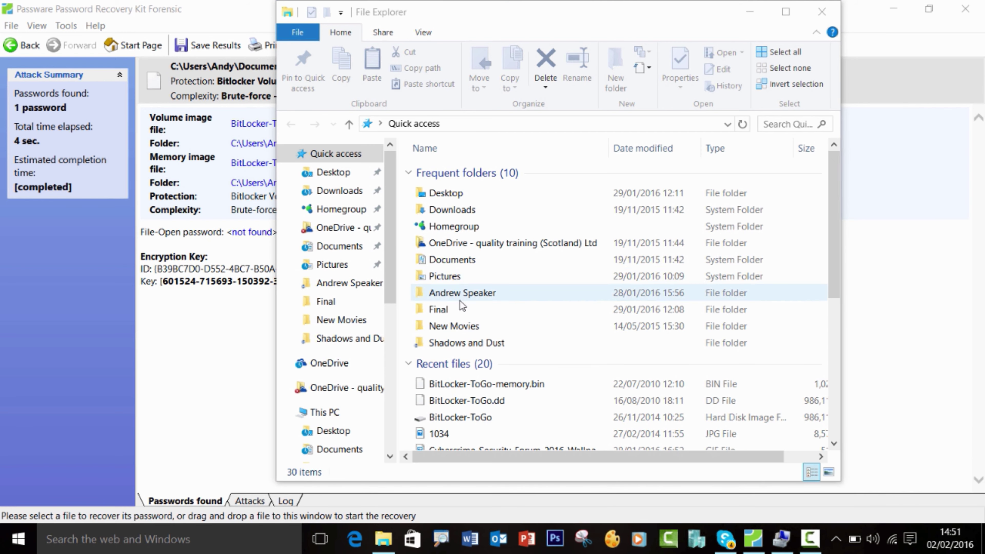
- Open the BitLocker-ToGo hard disk image from the recent files and bring up the BitLocker unlock prompt for Local Disk (H:)
left_click(476, 418)
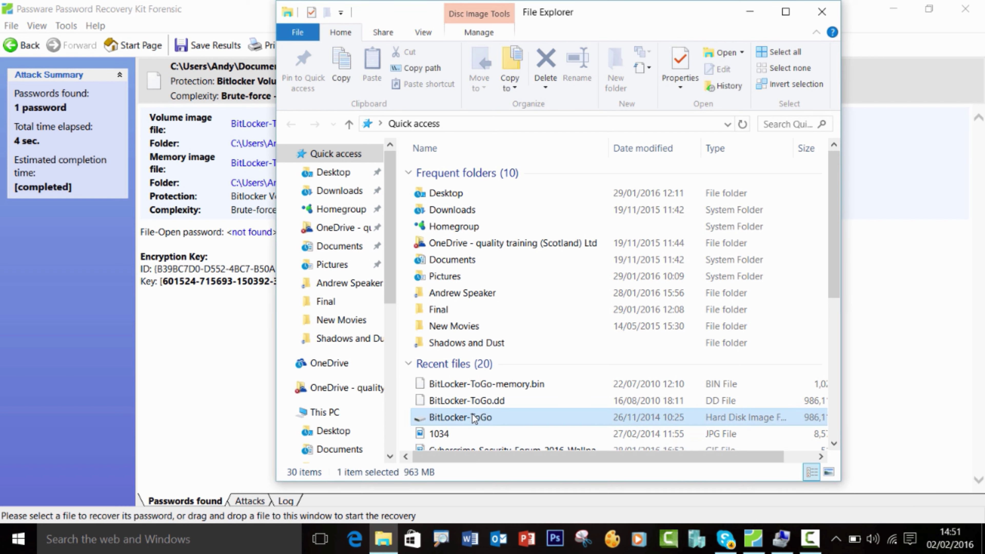
scroll(361, 396, "down", 3)
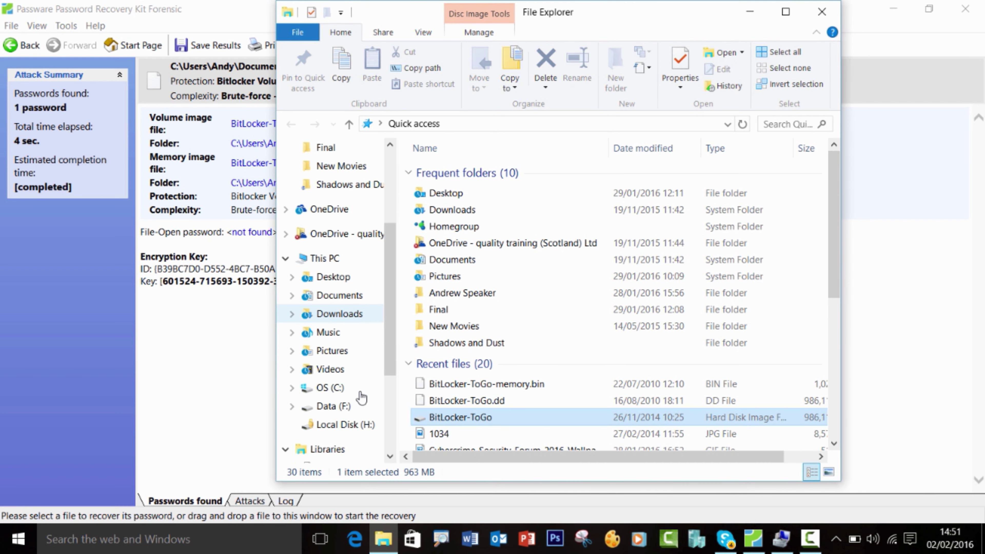
left_click(332, 430)
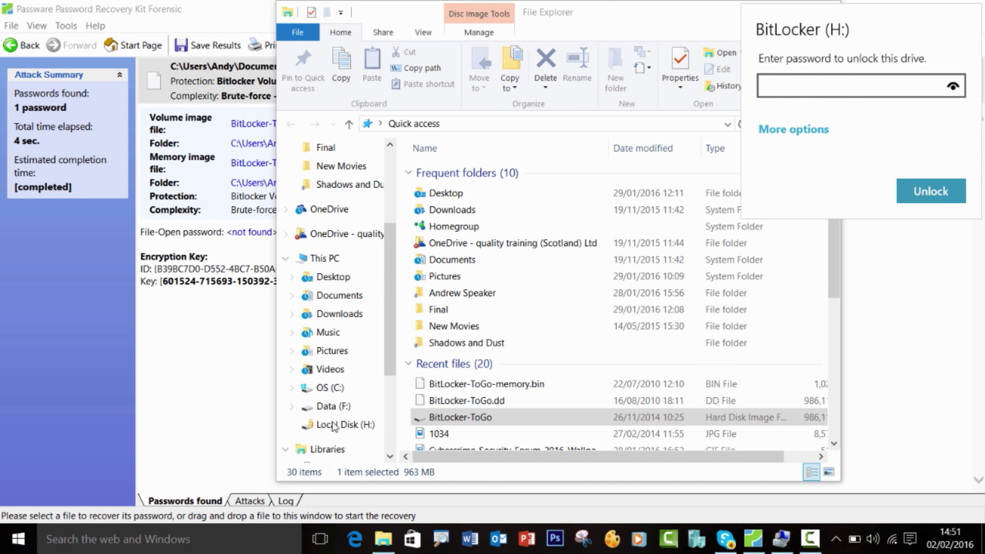
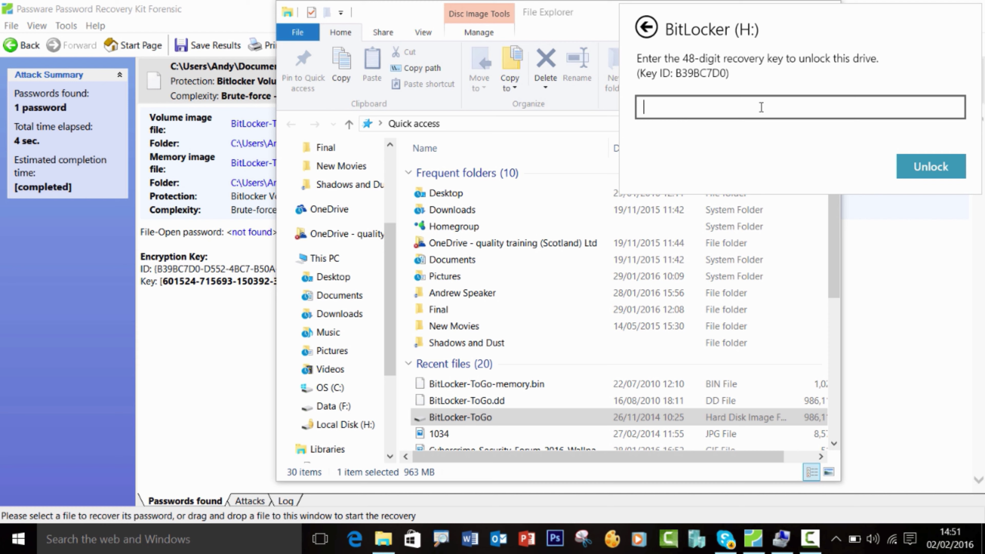
- Unlock the BitLocker drive (H:) with the copied 48-digit recovery key and open the drive to view its files
key("ctrl+v")
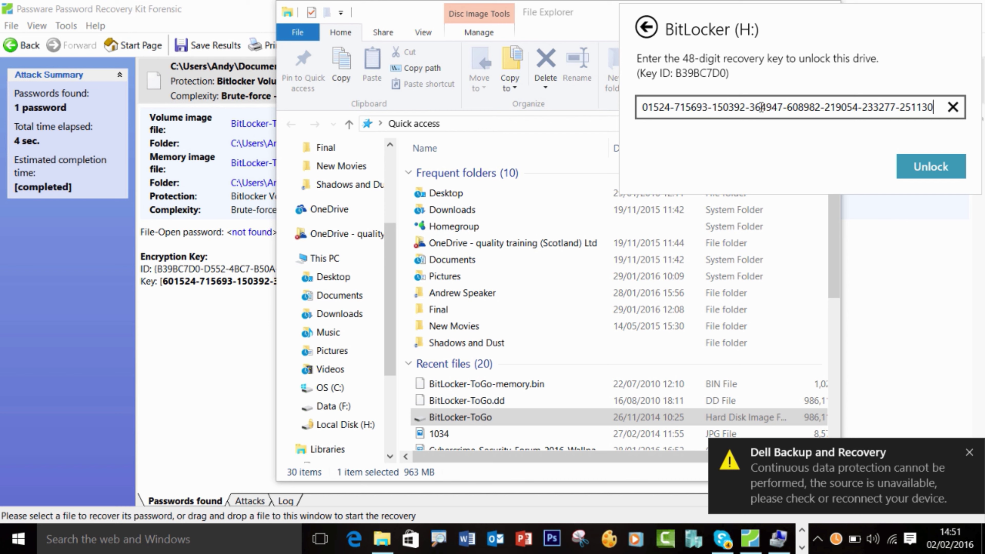
left_click(925, 171)
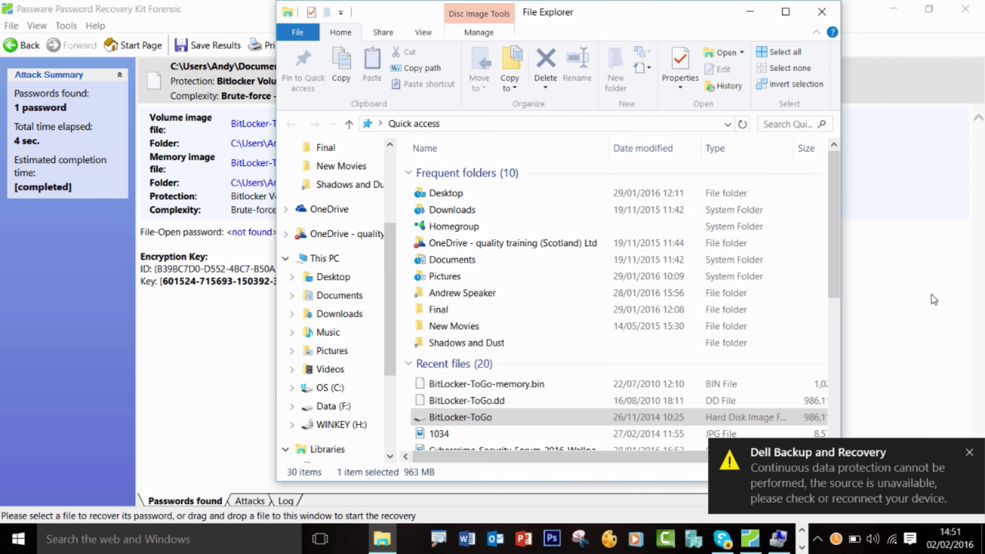
left_click(970, 453)
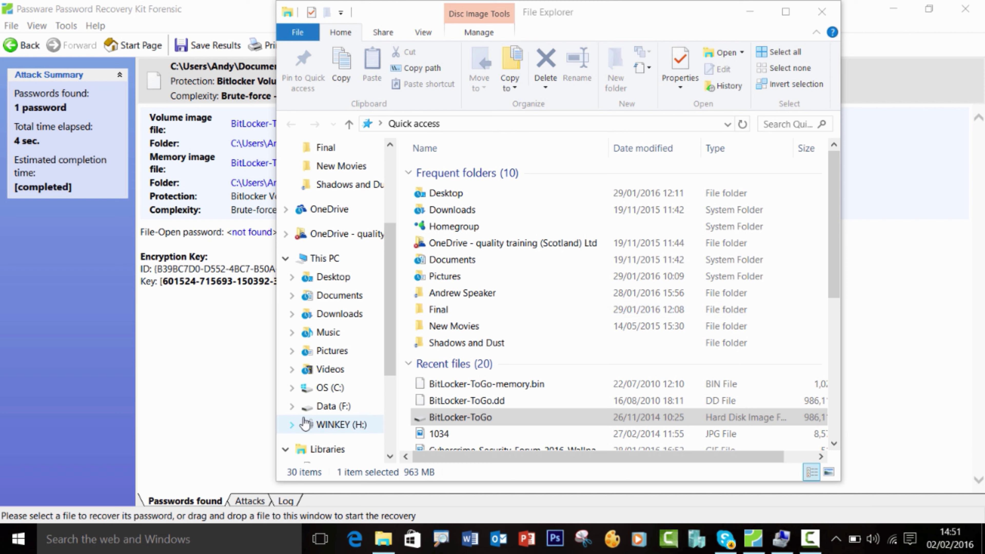
left_click(326, 427)
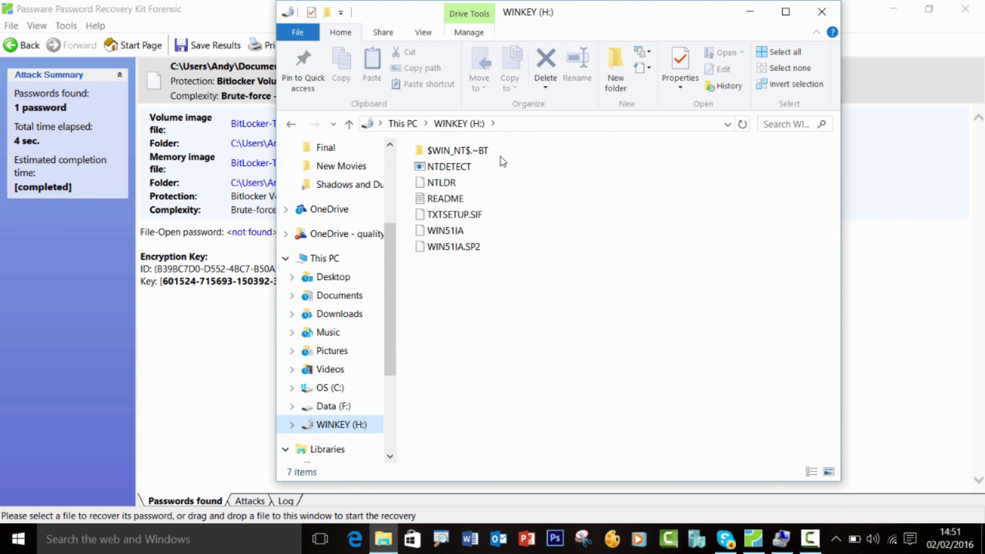